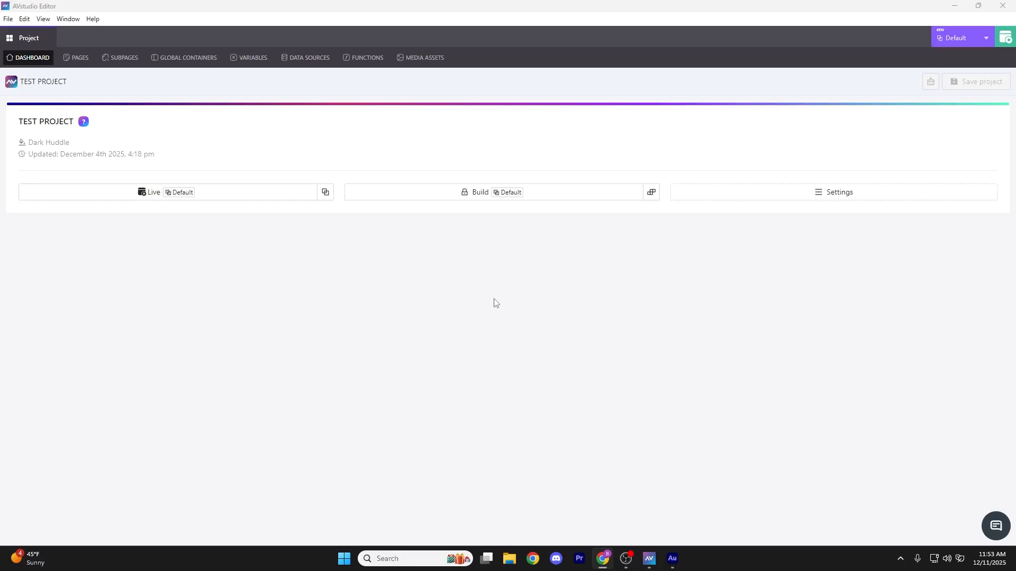
Open the project settings of TEST PROJECT
click(821, 199)
mouse_move(812, 199)
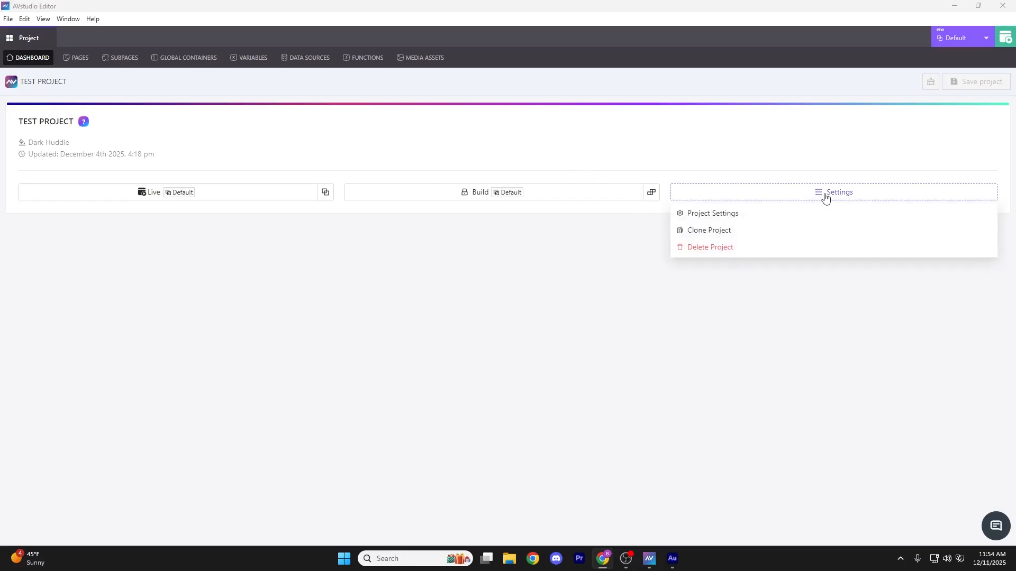
click(713, 214)
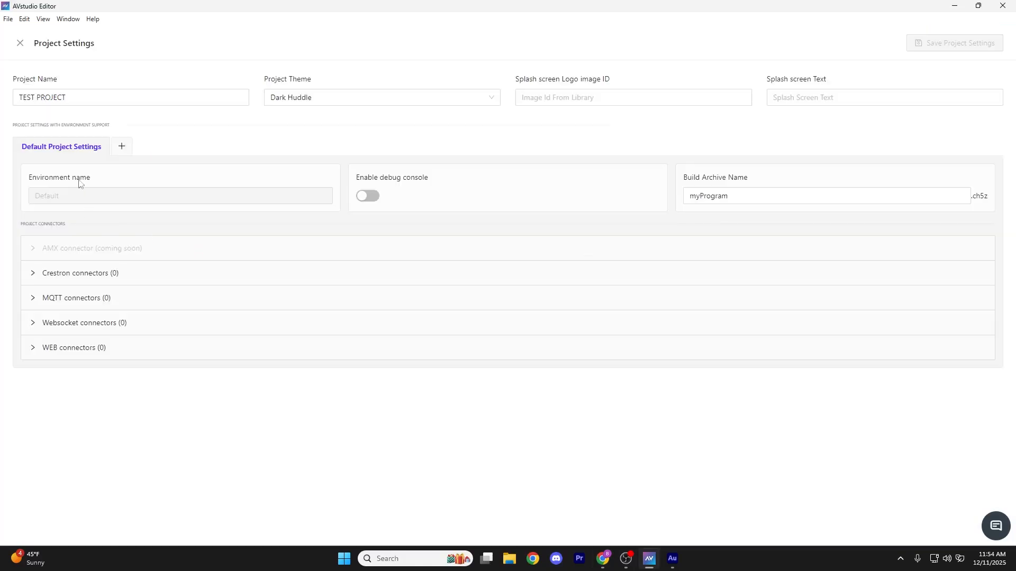
Examine the project name, project theme, splash screen logo image ID and splash screen text settings
drag(107, 100, 18, 98)
click(222, 97)
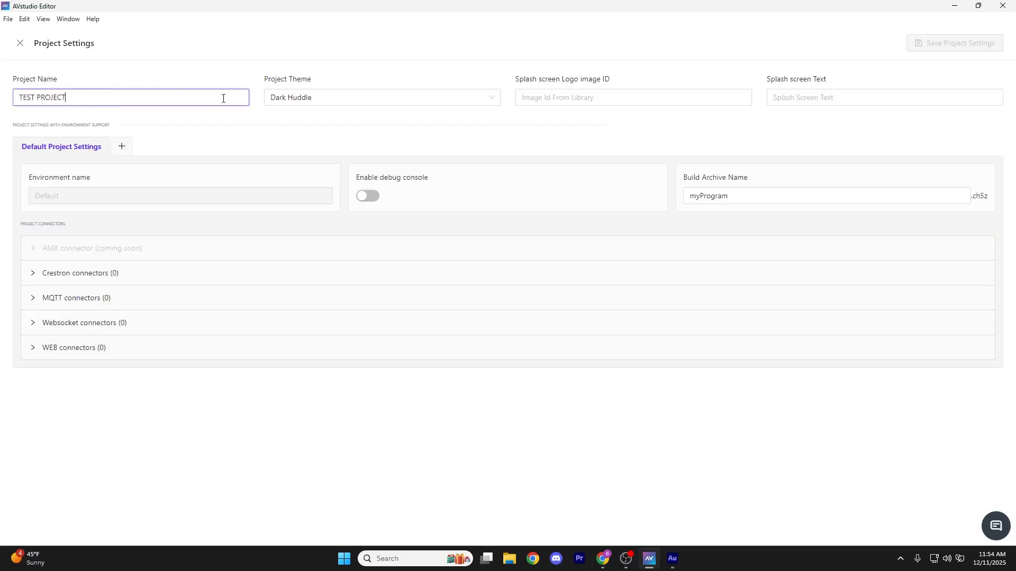
click(346, 103)
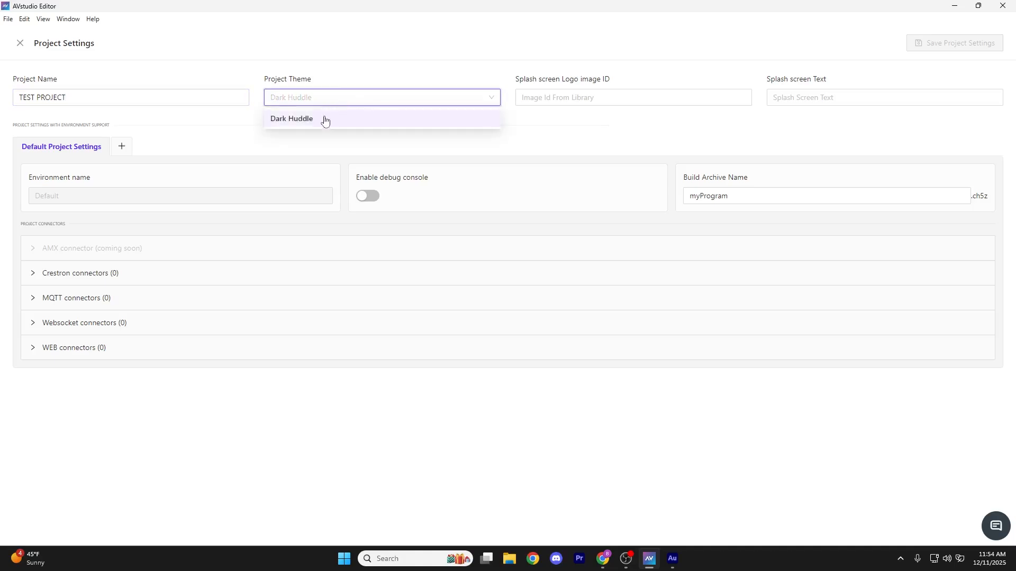
click(331, 137)
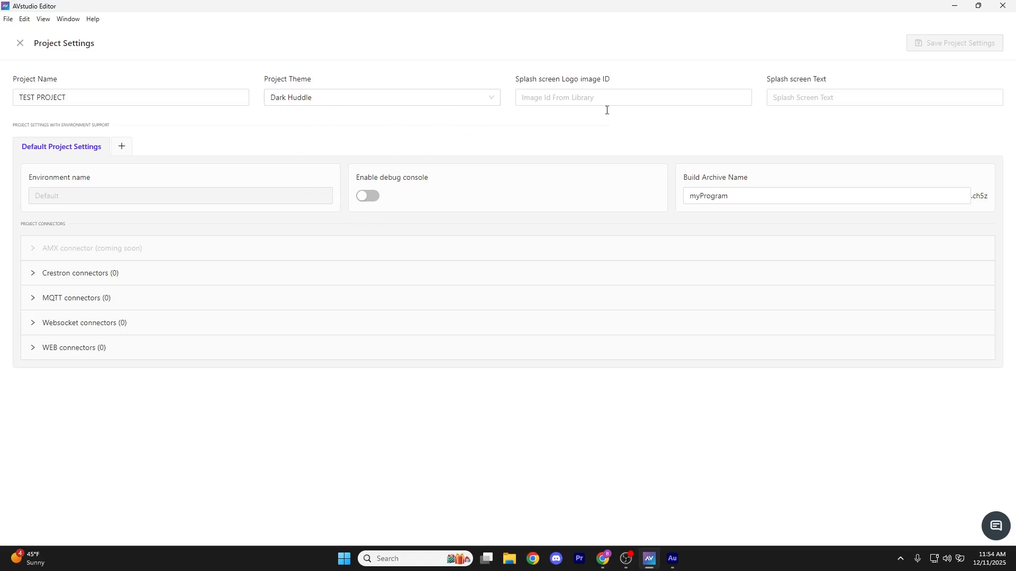
drag(516, 79, 612, 83)
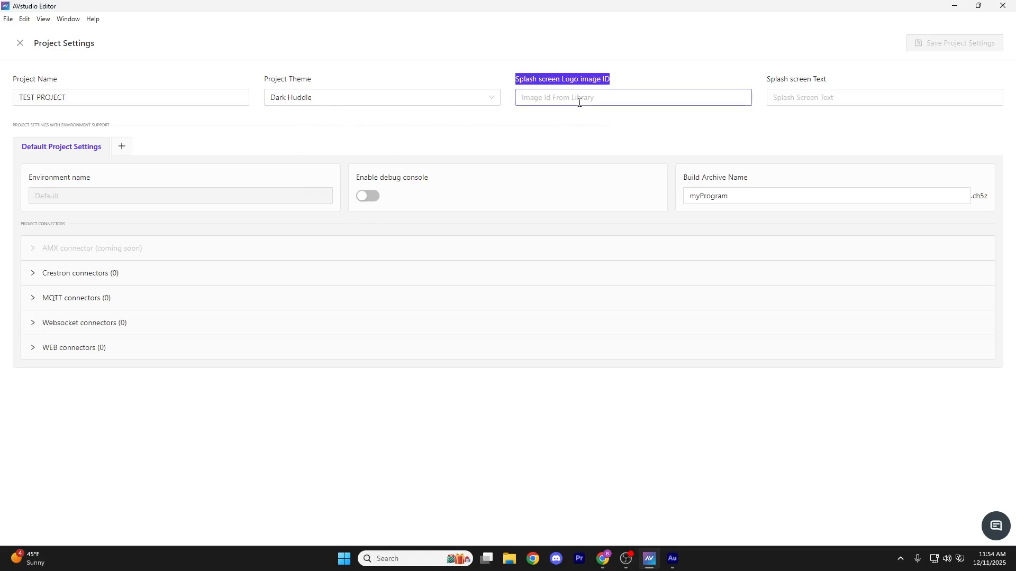
drag(770, 82, 830, 81)
click(783, 126)
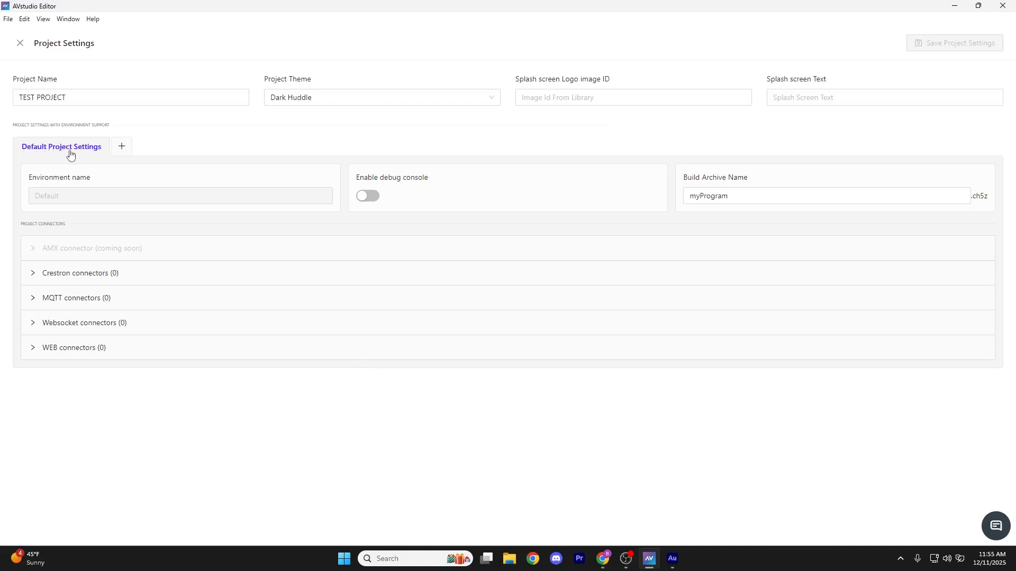
Add a new environment to the project settings and name it Dev Settings
click(122, 151)
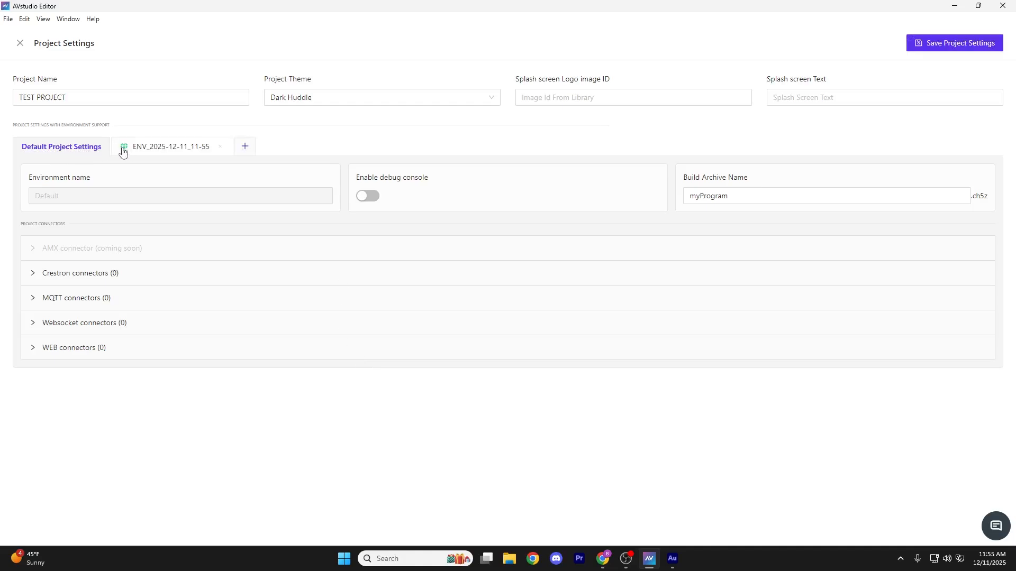
click(153, 151)
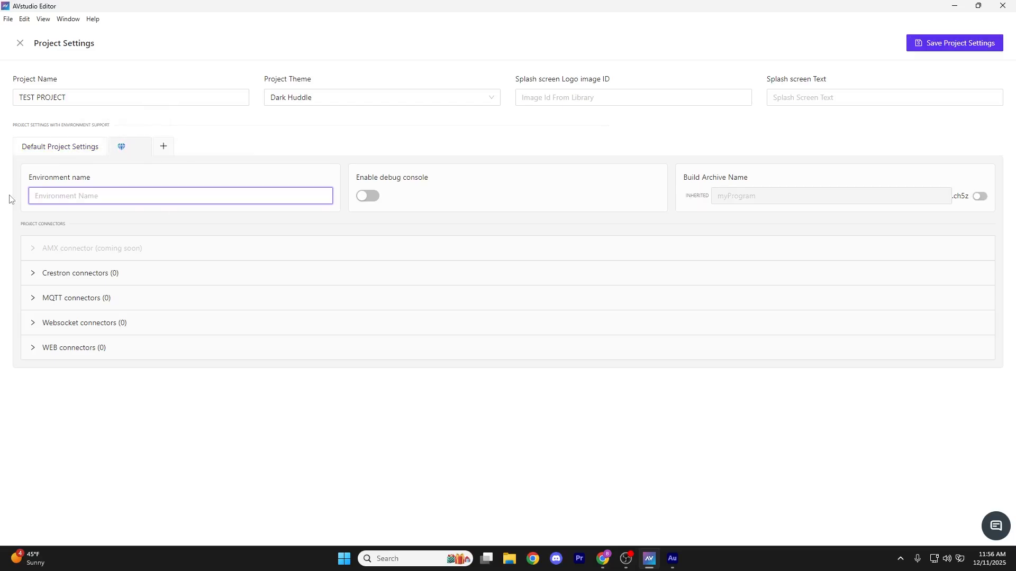
text(Dev Settings)
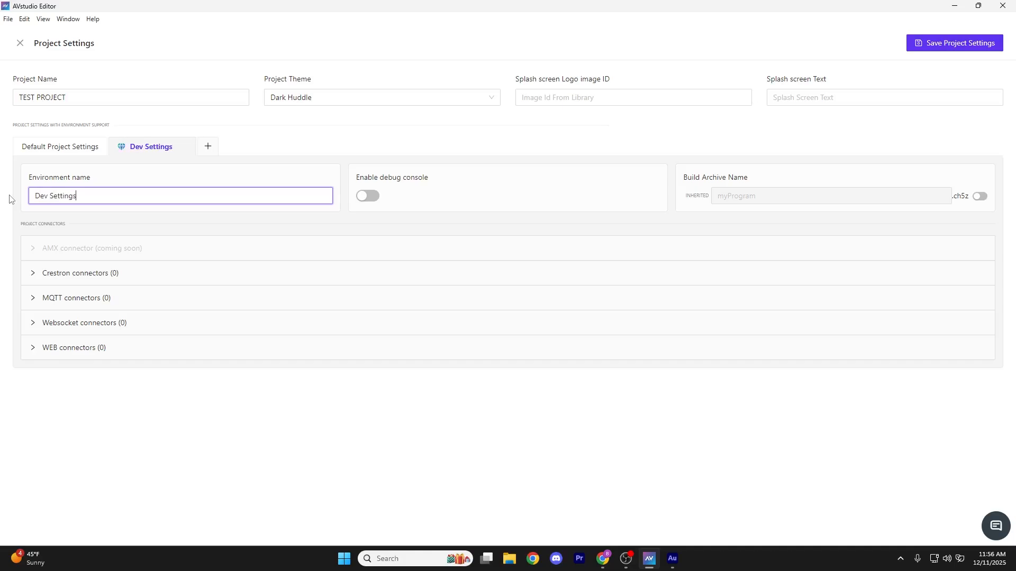
click(11, 198)
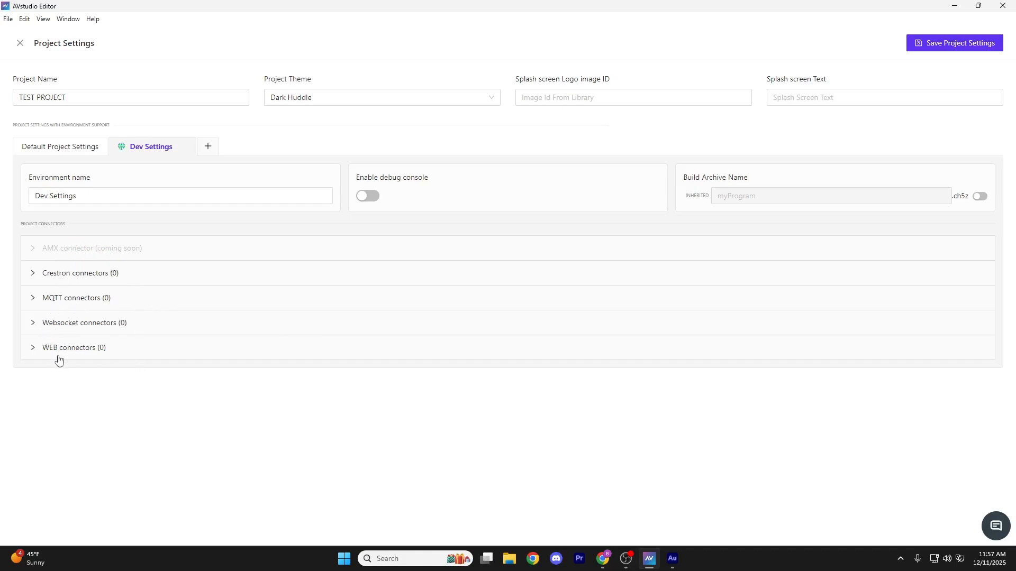
Add a Crestron connector in the Dev Settings environment and expand its Global Joins and WebXpanel sections
click(153, 274)
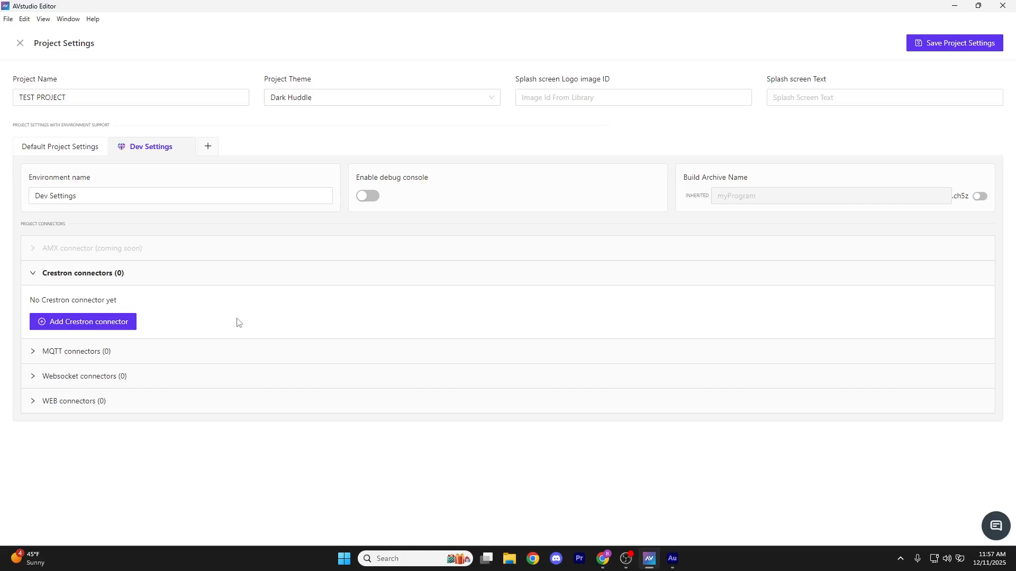
click(80, 331)
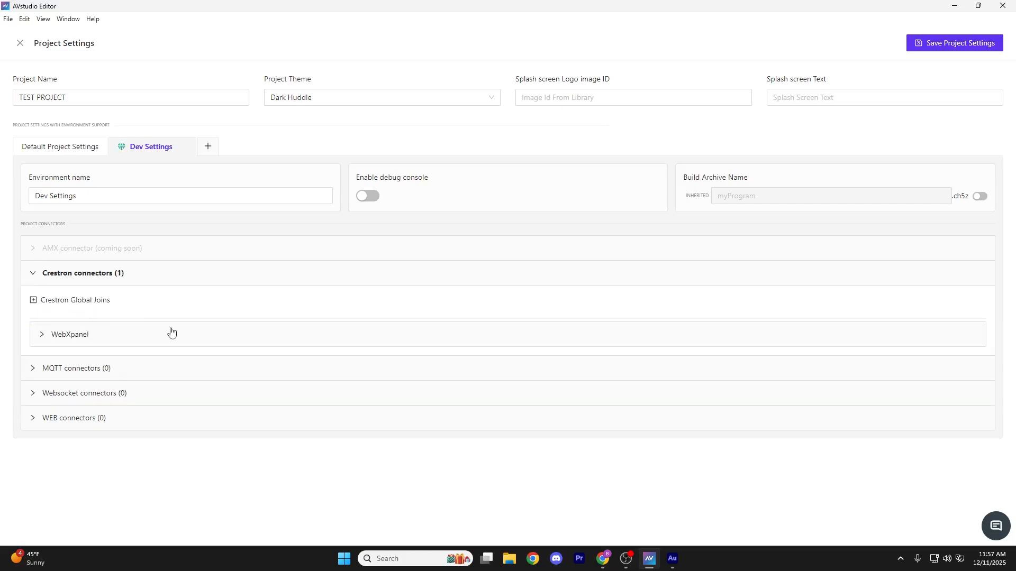
click(34, 300)
scroll(80, 201, down, 2)
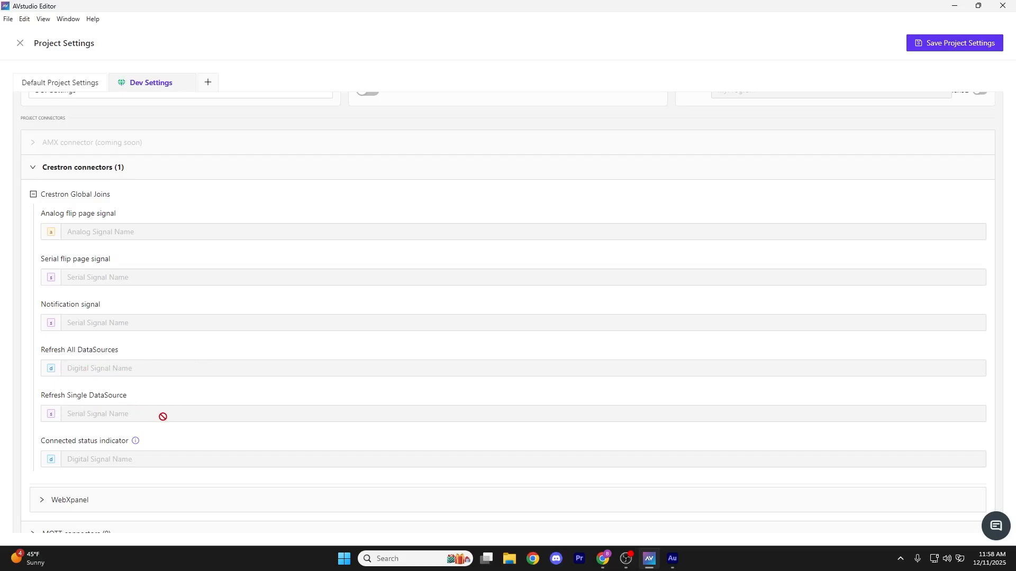
scroll(126, 369, down, 2)
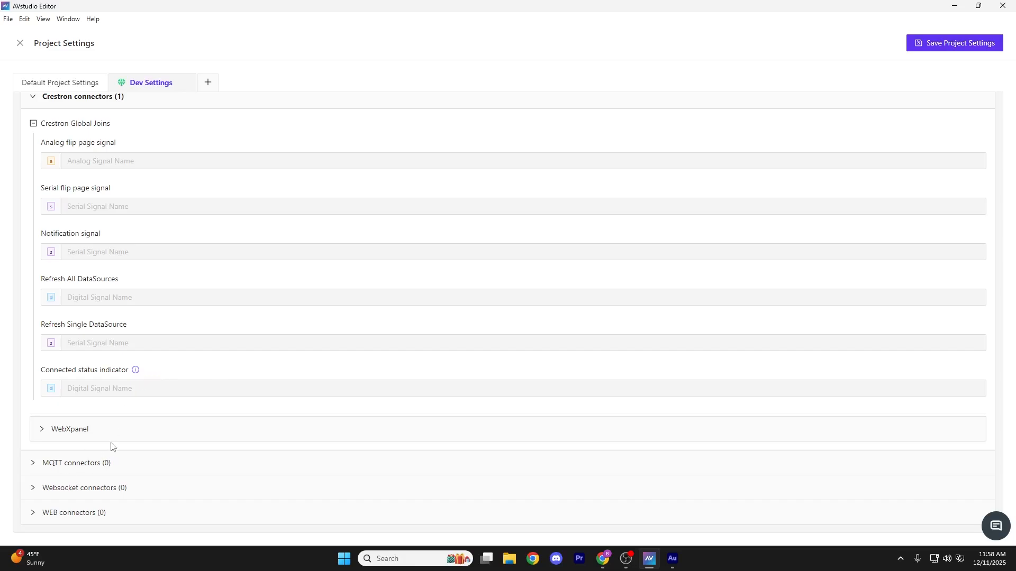
click(57, 124)
click(40, 337)
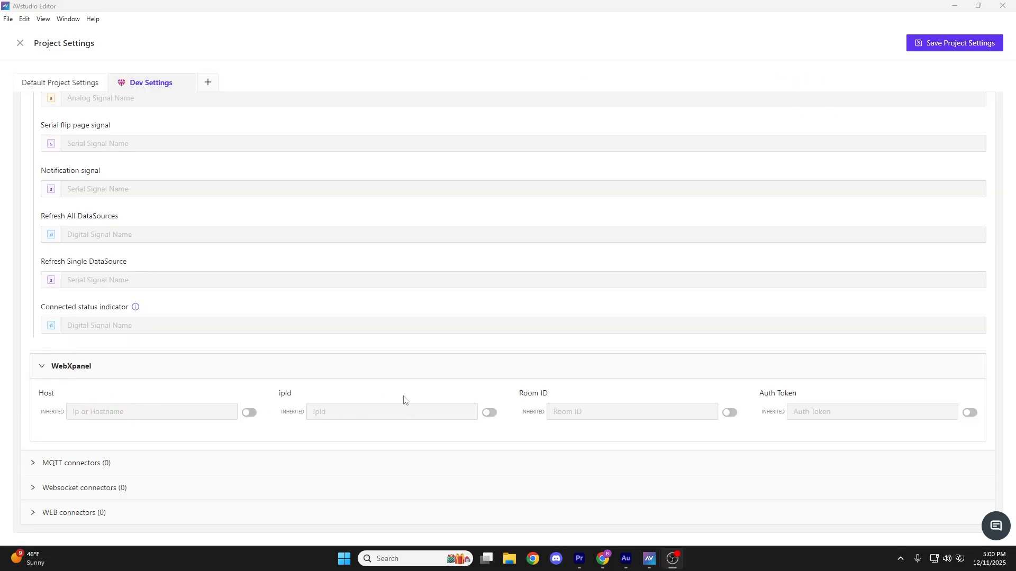
Compare the Crestron connector fields of the Default Project Settings with the inherited ones in Dev Settings
scroll(96, 303, up, 5)
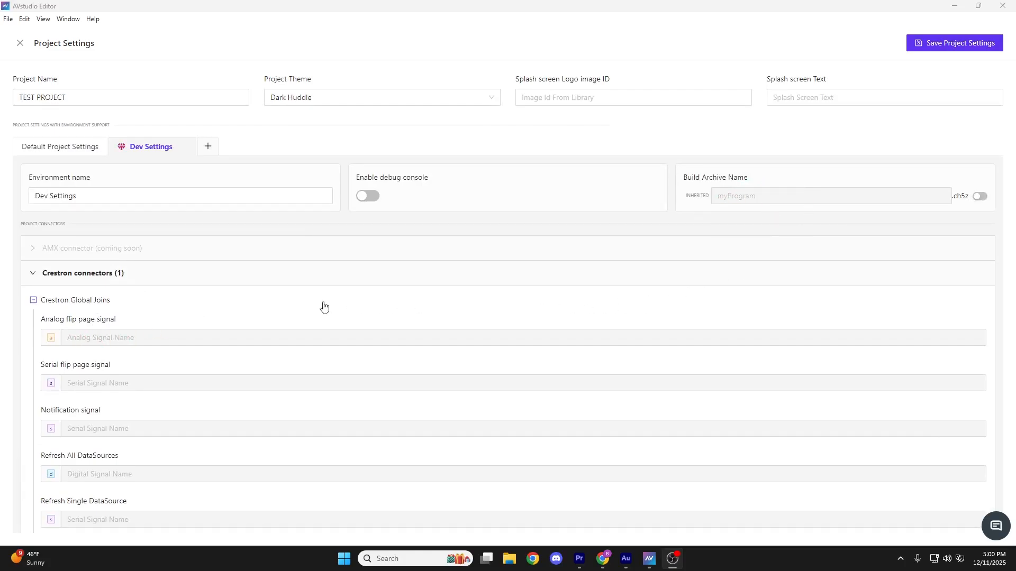
scroll(247, 305, down, 3)
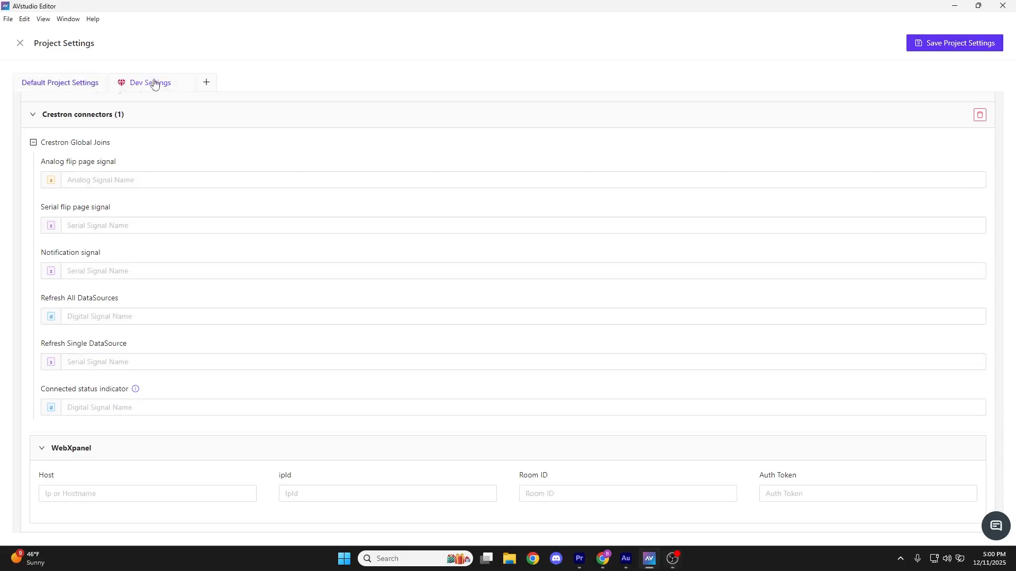
scroll(304, 438, down, 2)
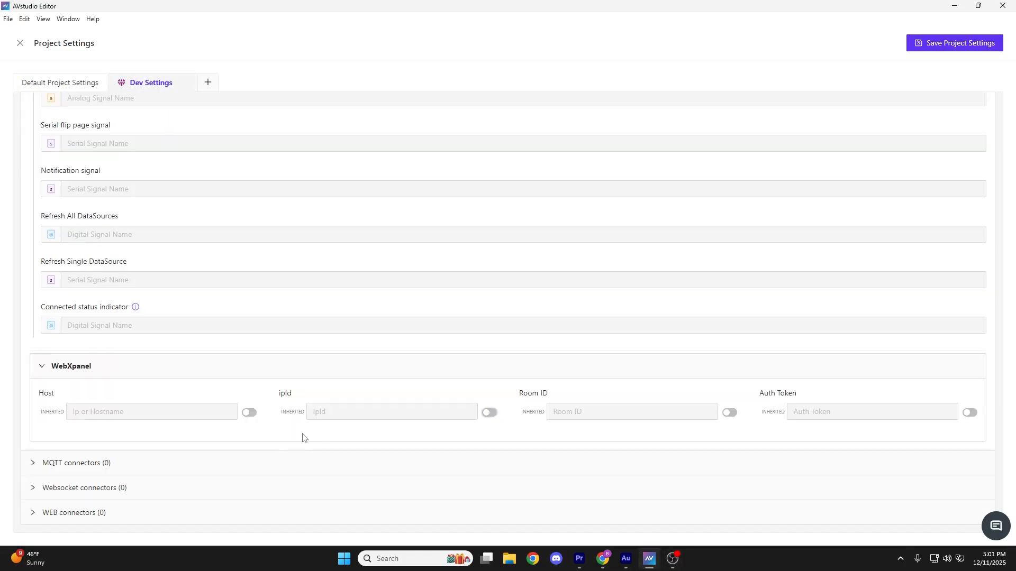
Try overriding the inherited WebXpanel Host and ipId values in the Dev Settings environment
click(248, 412)
click(488, 413)
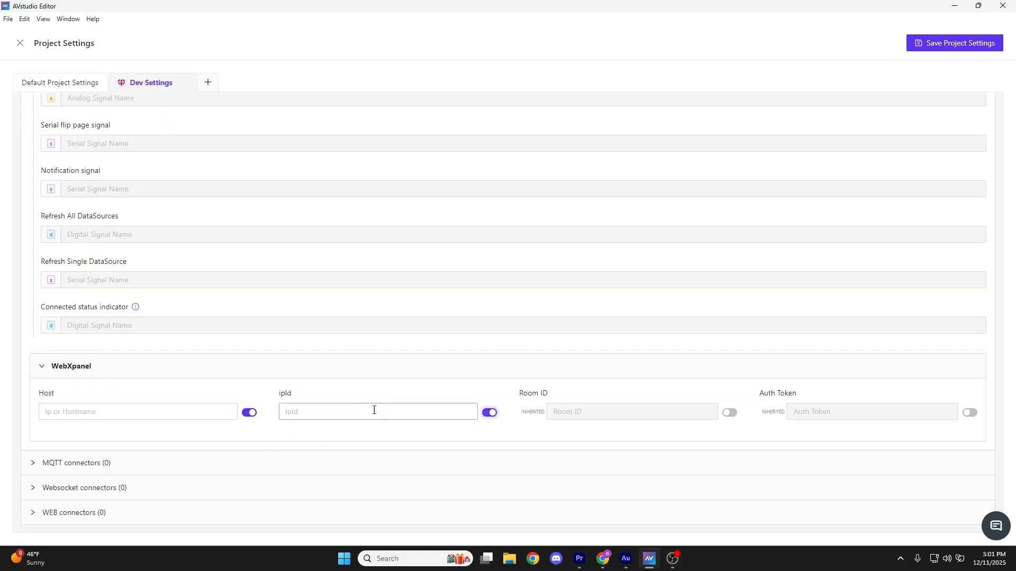
click(249, 413)
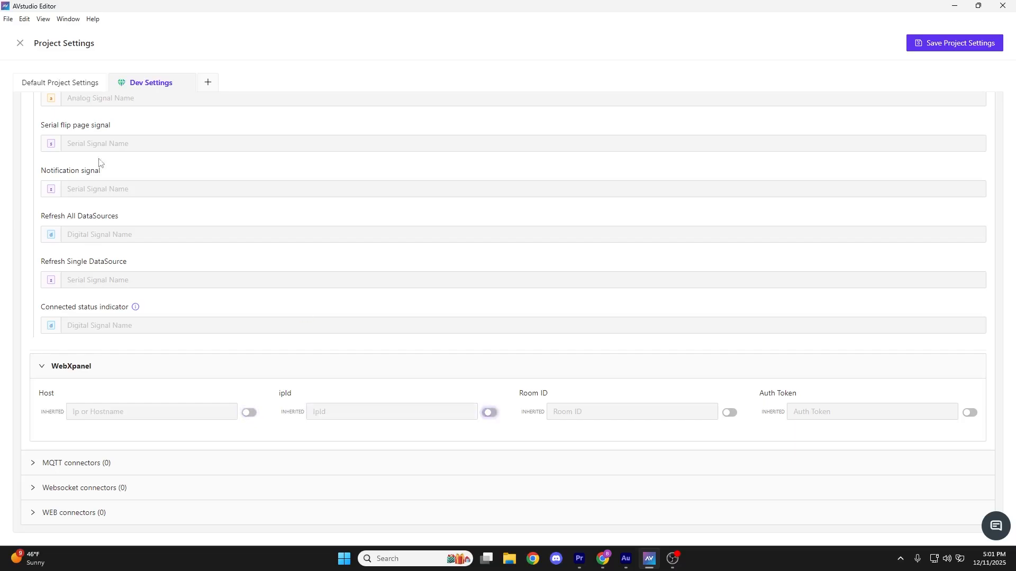
Review the Crestron connector's Global Joins and WebXpanel fields in the Default Project Settings
click(65, 82)
scroll(333, 352, up, 3)
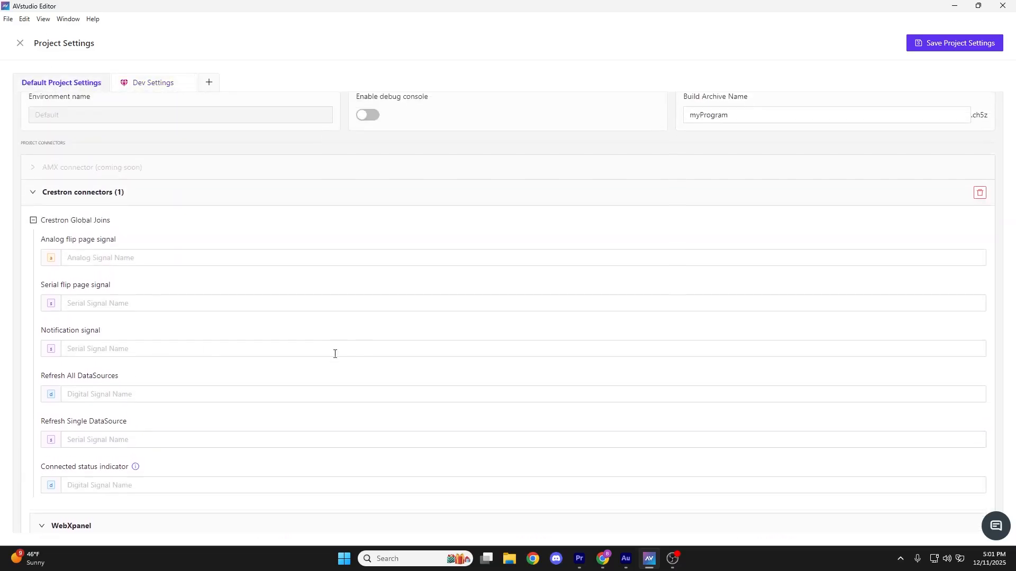
scroll(298, 360, down, 2)
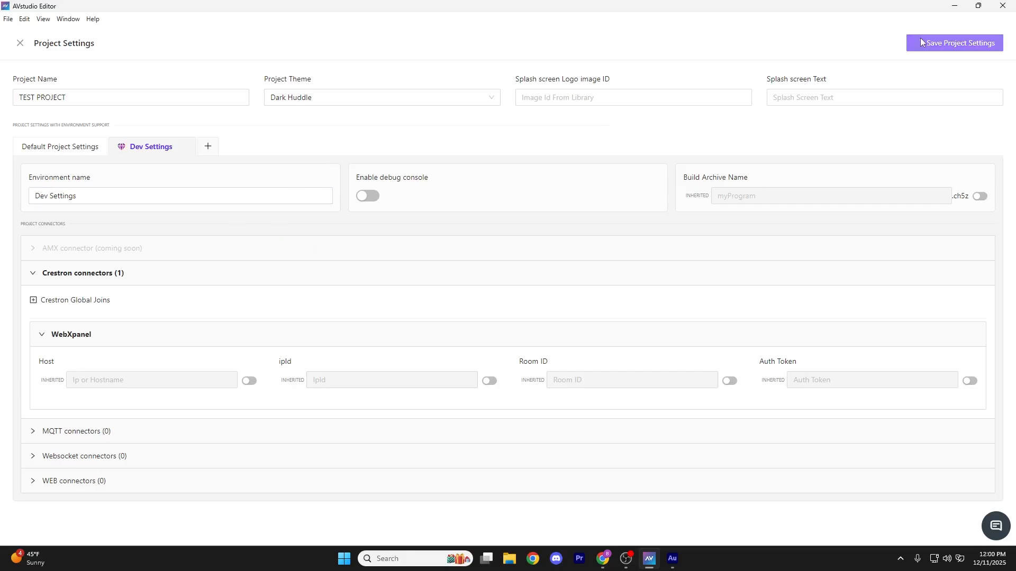
Save the project settings and return to the project dashboard
click(939, 37)
click(20, 43)
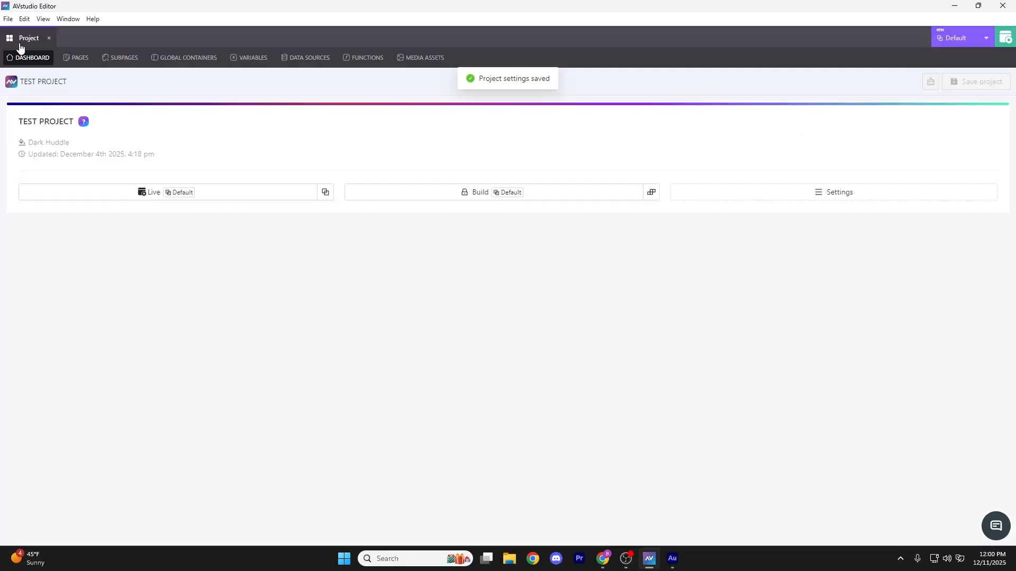
Set both the Live and the Build environment of the project to Dev Settings
click(324, 195)
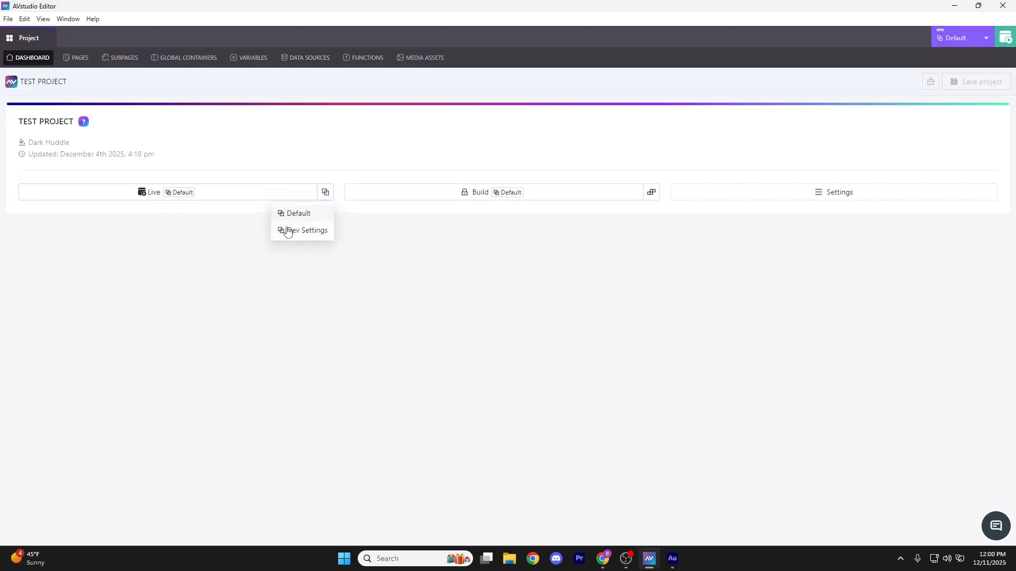
click(309, 231)
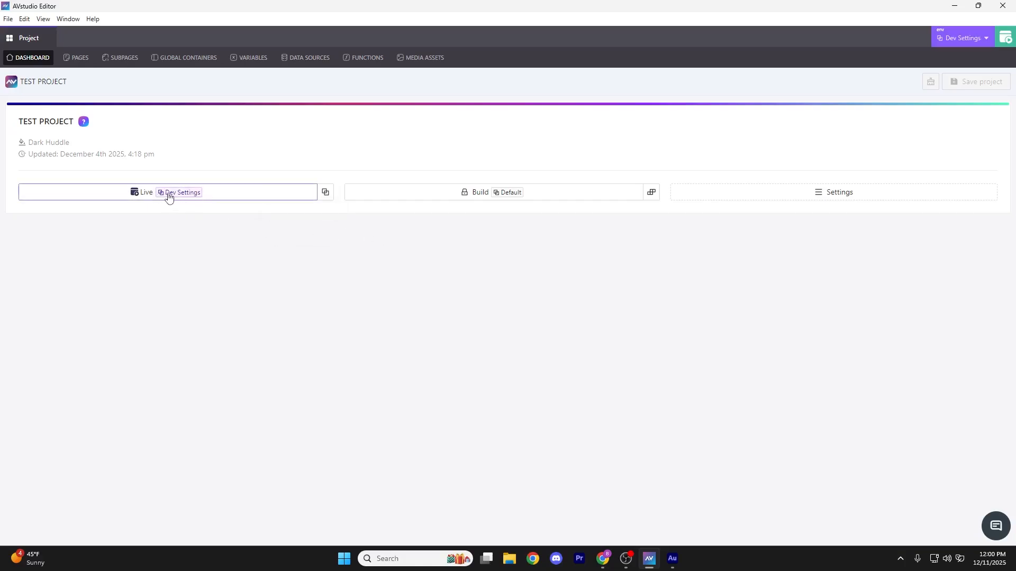
click(652, 194)
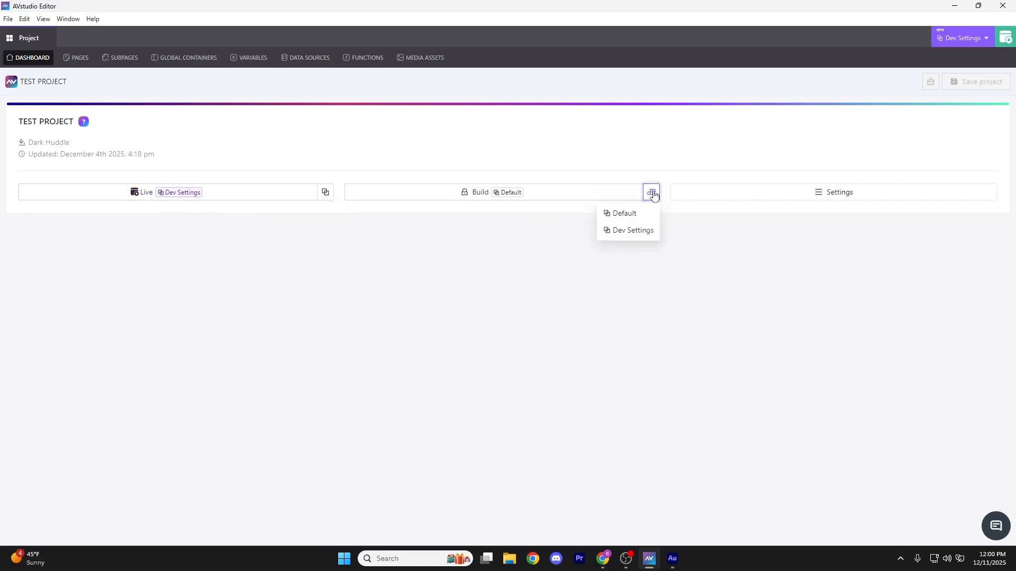
click(646, 197)
click(633, 230)
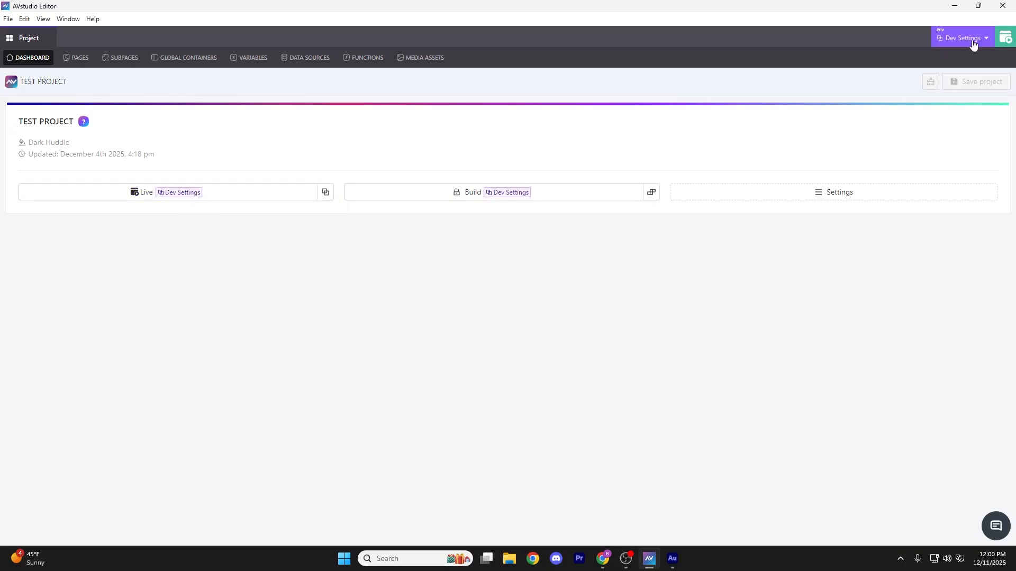
Open the project ENV settings and add another environment next to Dev Settings
click(969, 40)
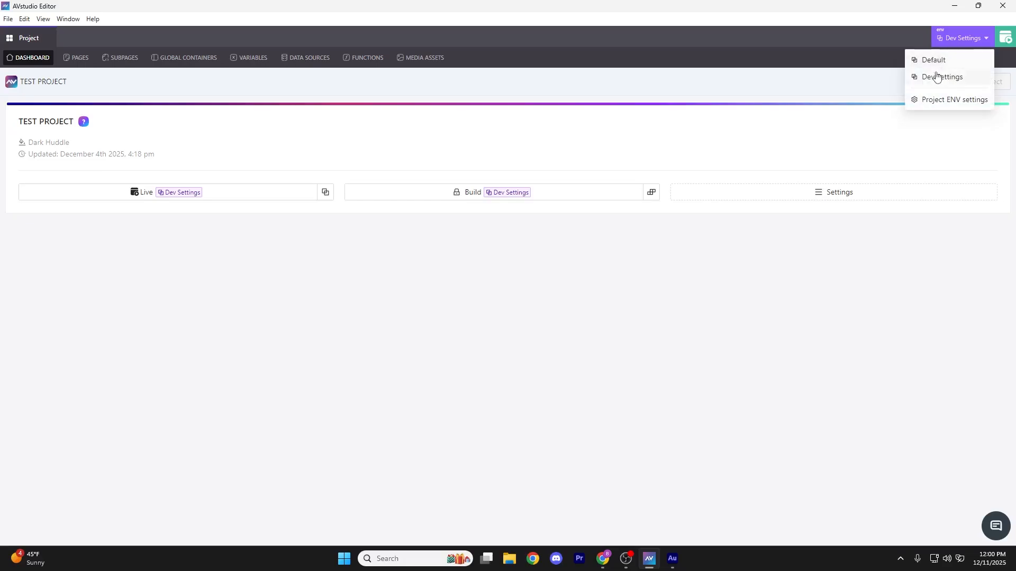
click(934, 99)
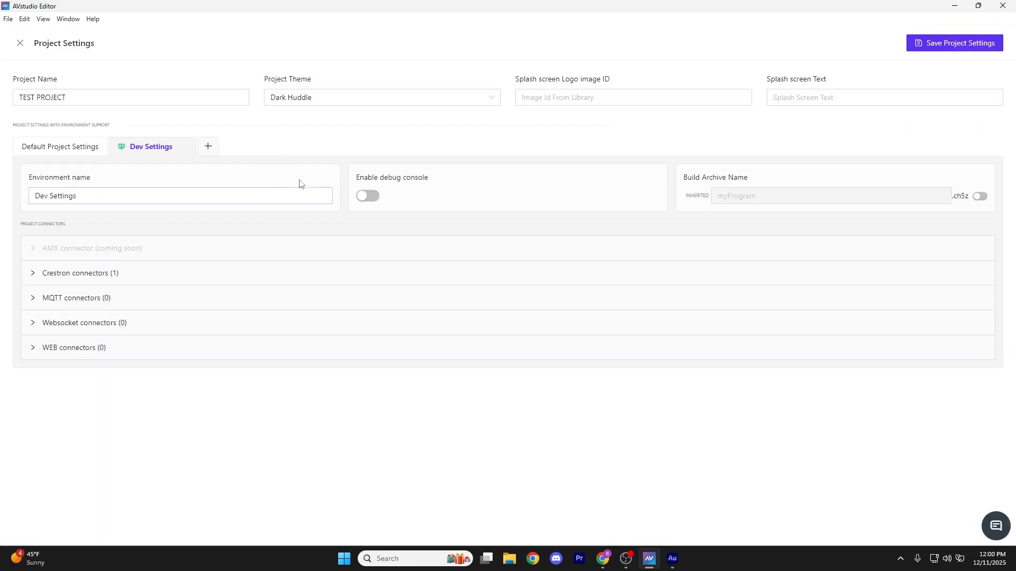
click(213, 147)
click(237, 146)
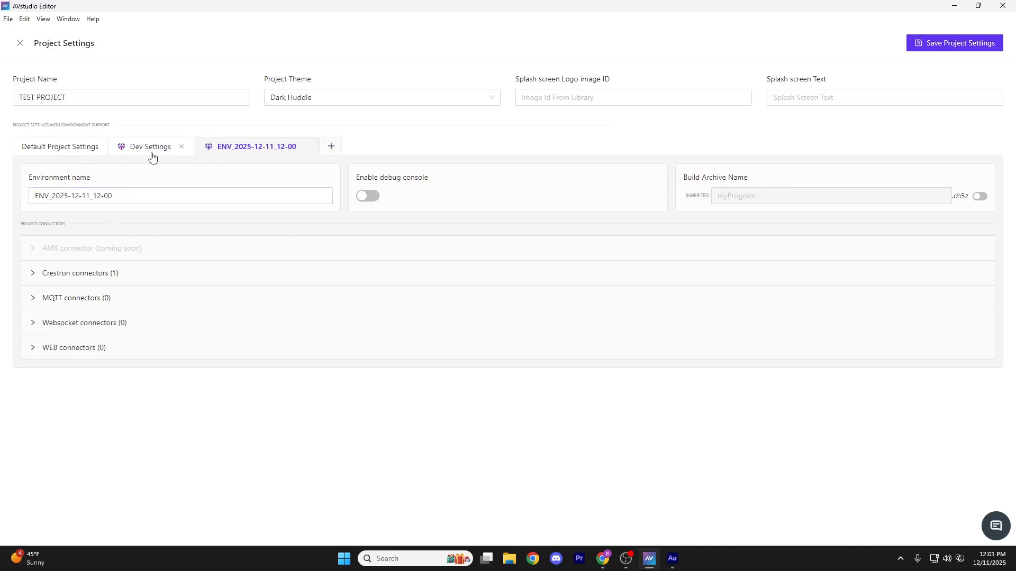
Name the new environment Debug Console with its debug console enabled, and save the project settings
click(365, 196)
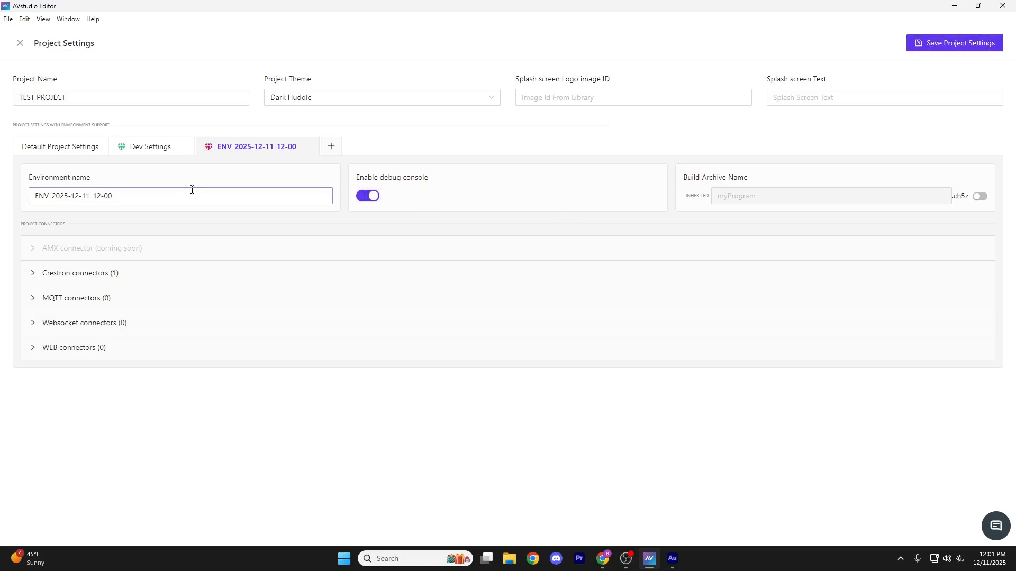
drag(192, 190, 10, 192)
text(Debug Co)
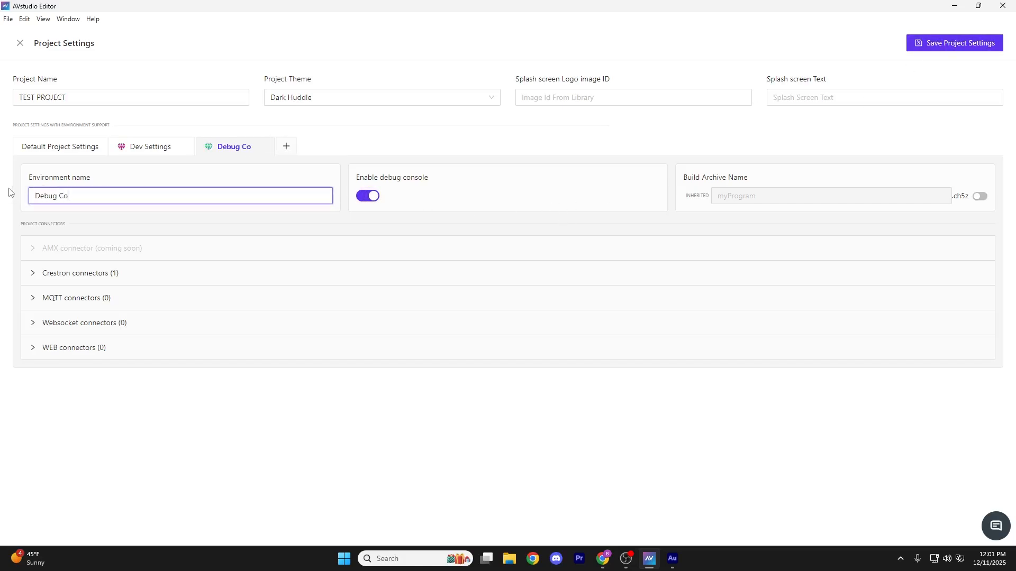
text(nsole)
key(ctrl+s)
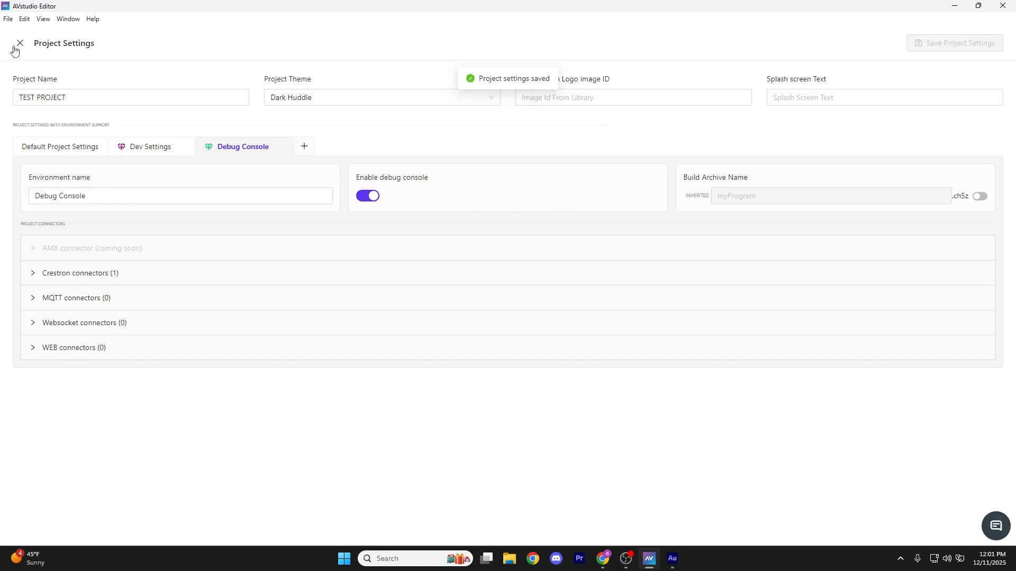
click(17, 46)
Set the Live environment to Default and check the project in a maximized live preview, then minimize the preview
click(324, 194)
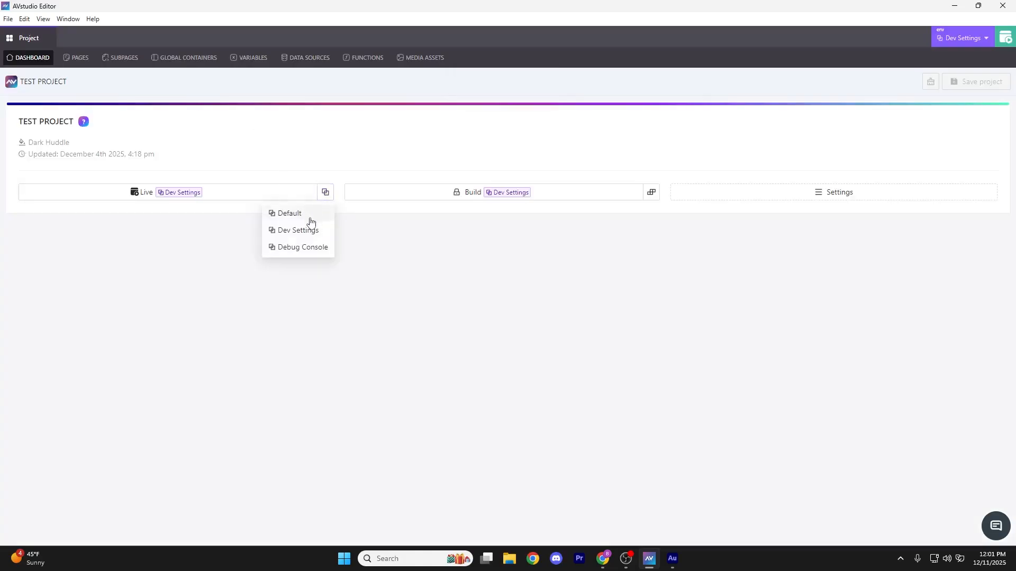
click(316, 213)
click(325, 193)
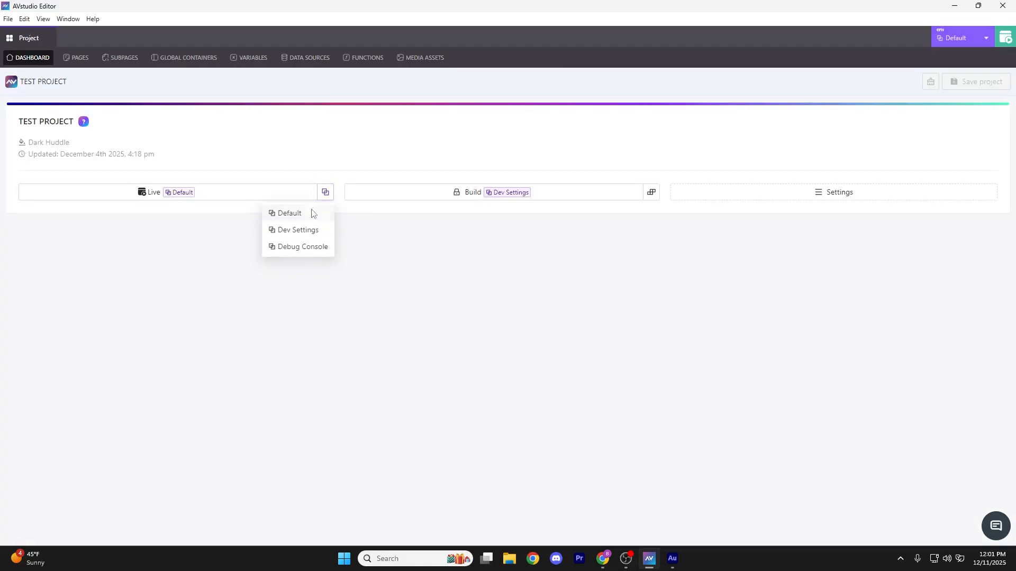
click(313, 213)
click(151, 195)
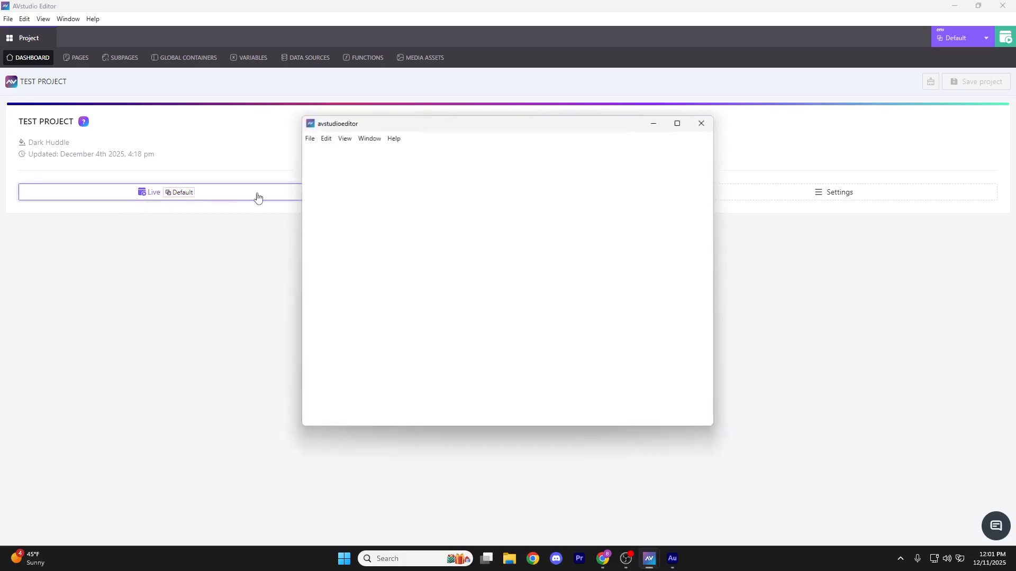
click(691, 116)
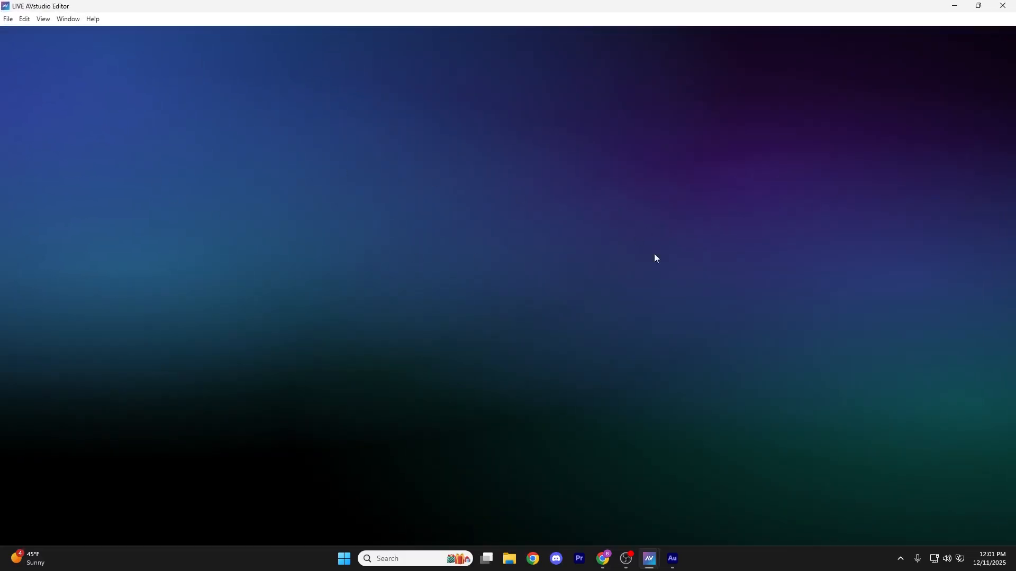
click(957, 5)
Set the Live environment to Debug Console and launch the live preview in a maximized window
click(324, 192)
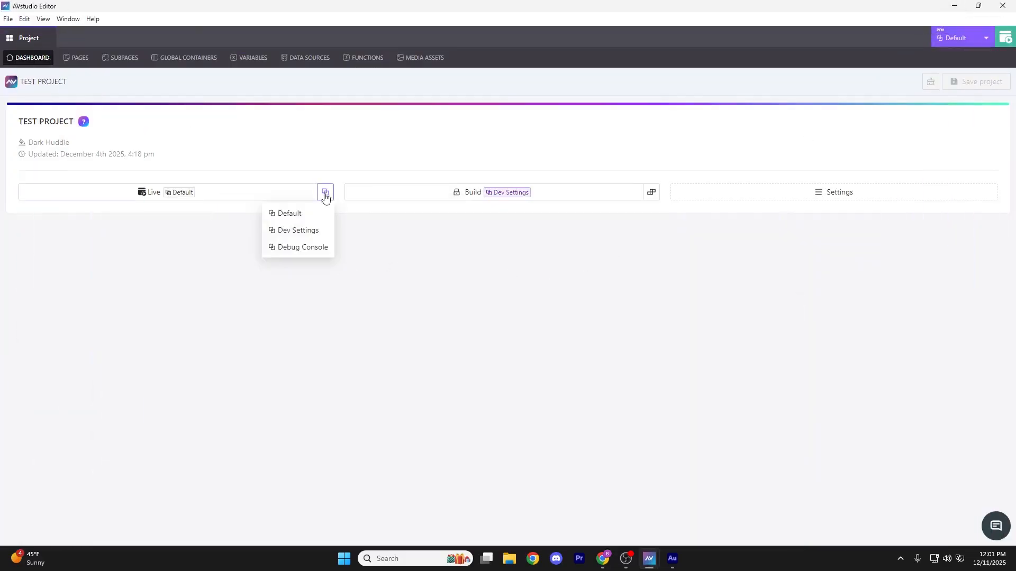
click(310, 248)
click(209, 196)
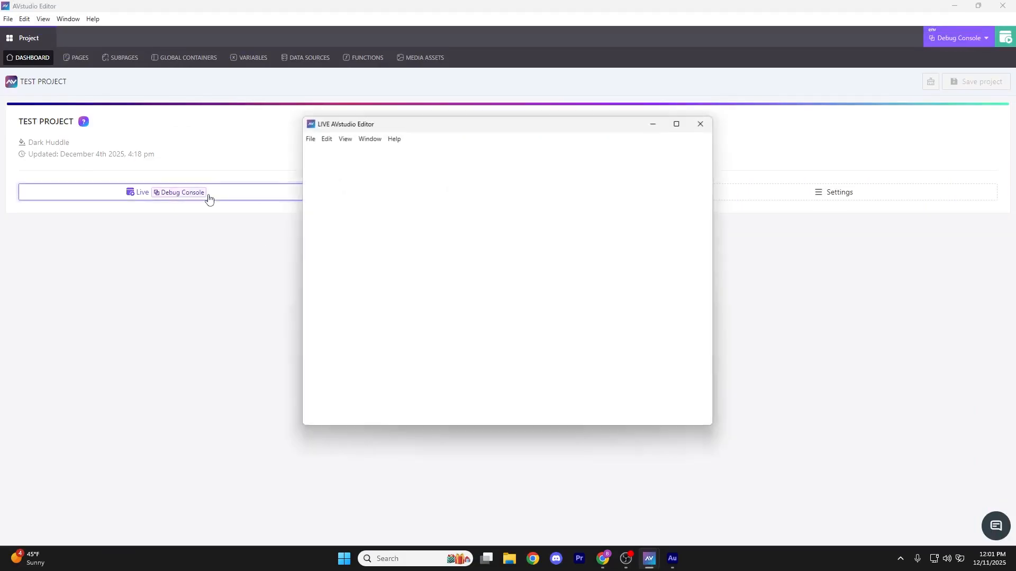
click(679, 122)
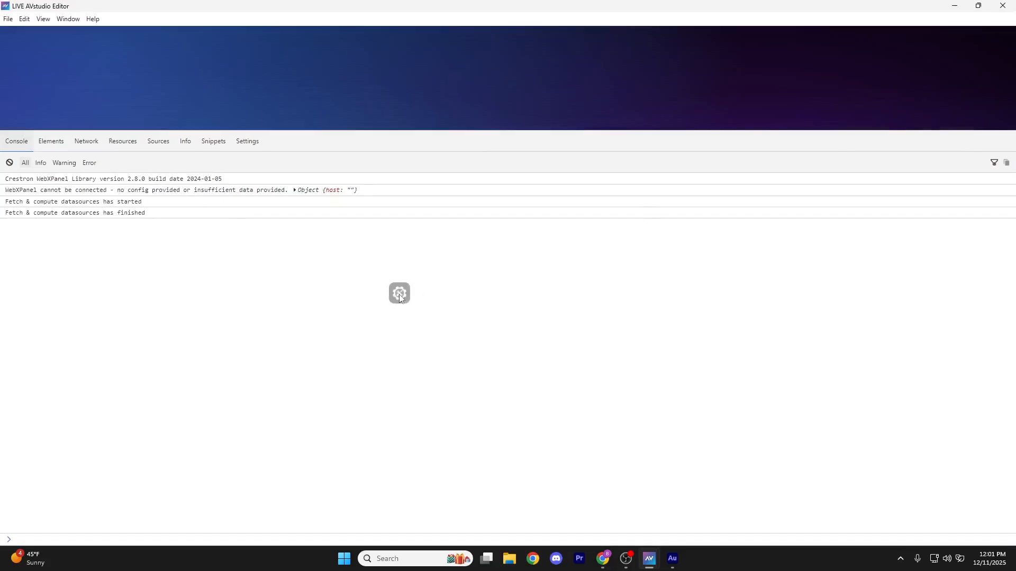
Move the floating debug console button to the upper-left corner of the live preview and toggle the console, leaving it open
drag(399, 294, 241, 99)
click(240, 92)
click(239, 94)
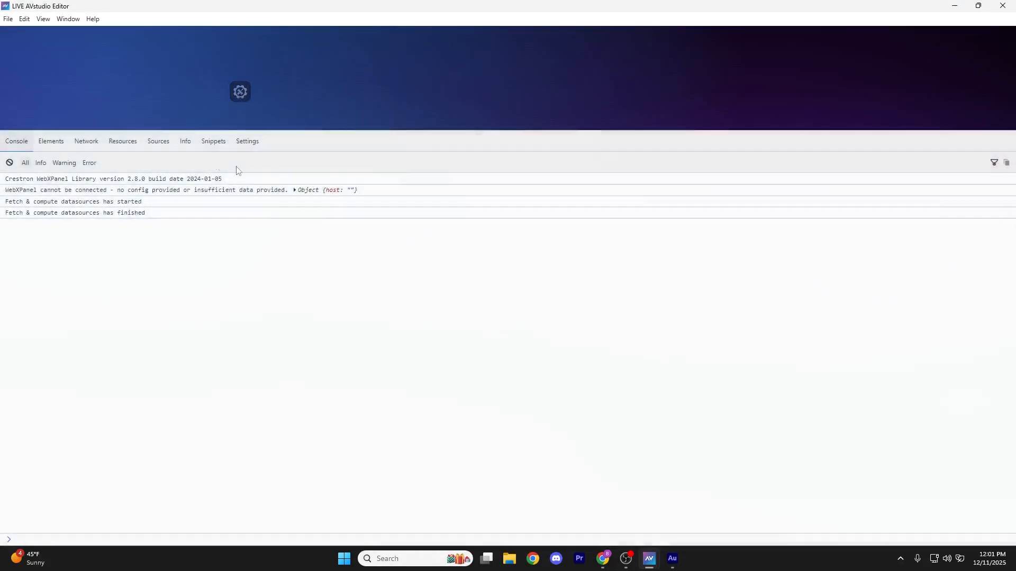
click(241, 93)
drag(841, 358, 48, 53)
click(47, 52)
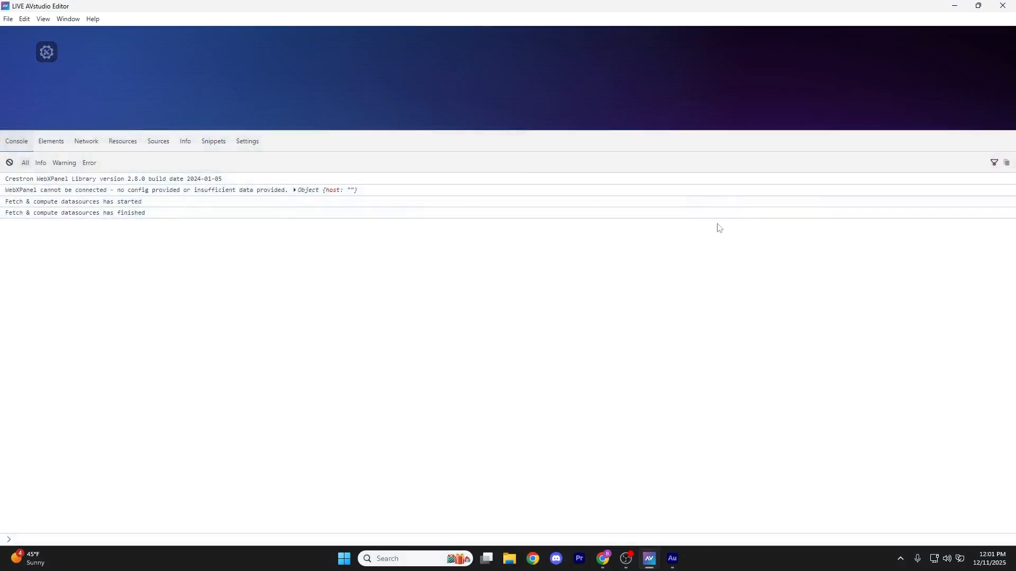